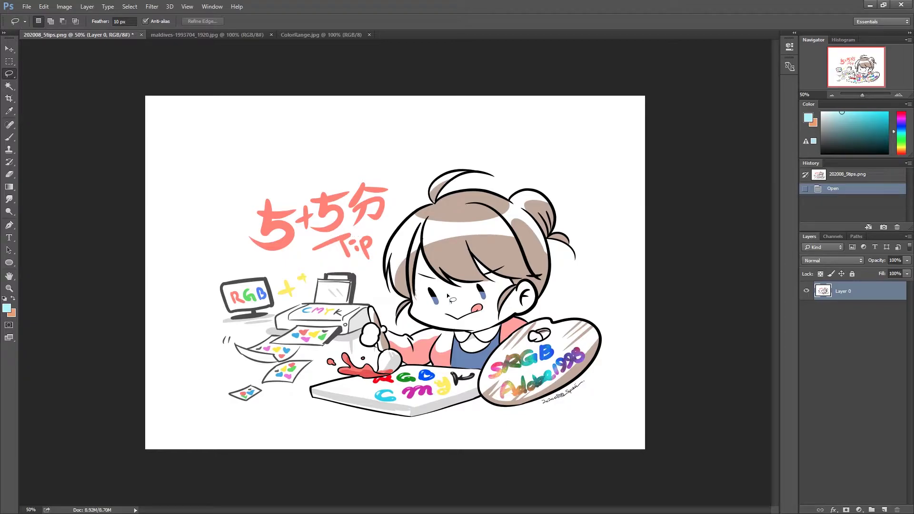
Check the color mode choices for a new document, keep RGB Color and cancel without creating it
{"action": "left_click", "coordinate": [28, 6]}
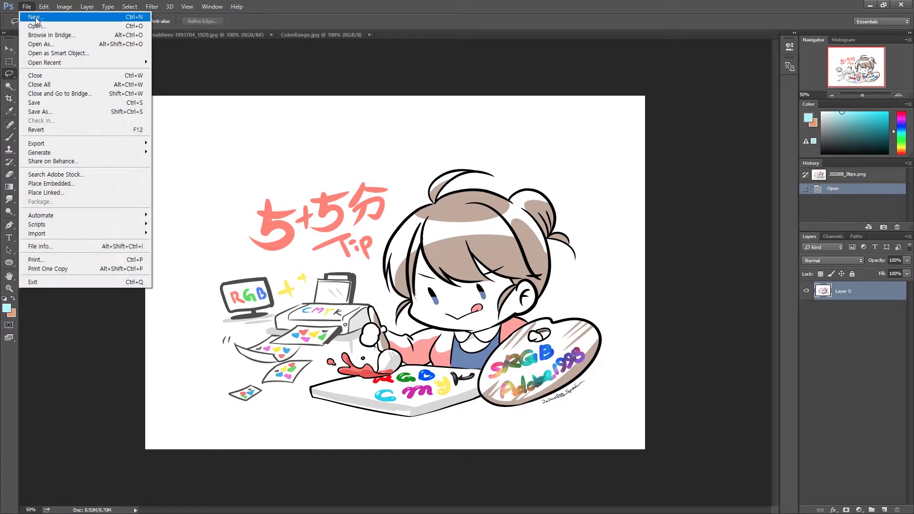
{"action": "left_click", "coordinate": [35, 18]}
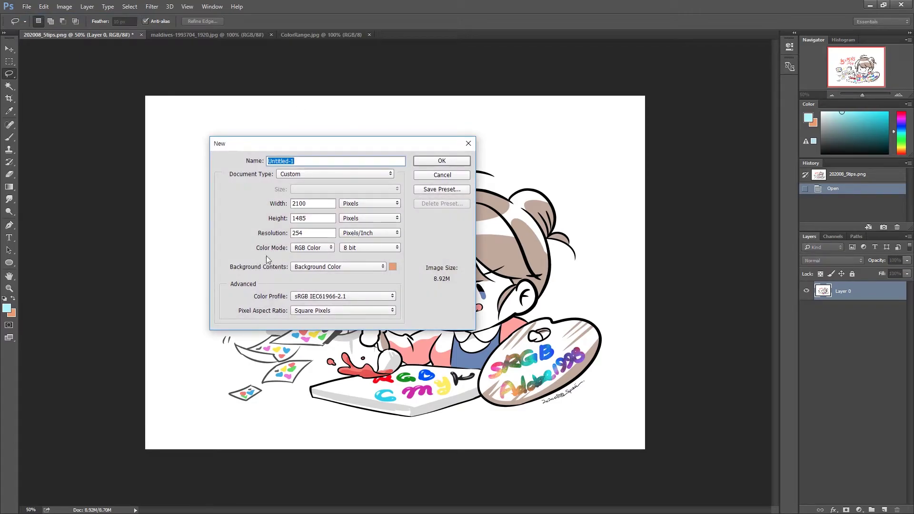
{"action": "left_click", "coordinate": [302, 250]}
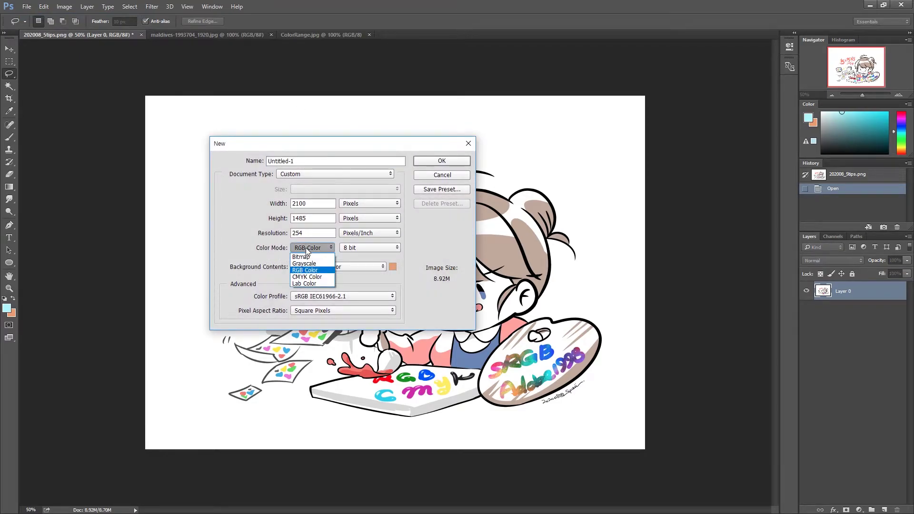
{"action": "left_click", "coordinate": [327, 272]}
{"action": "left_click", "coordinate": [438, 176]}
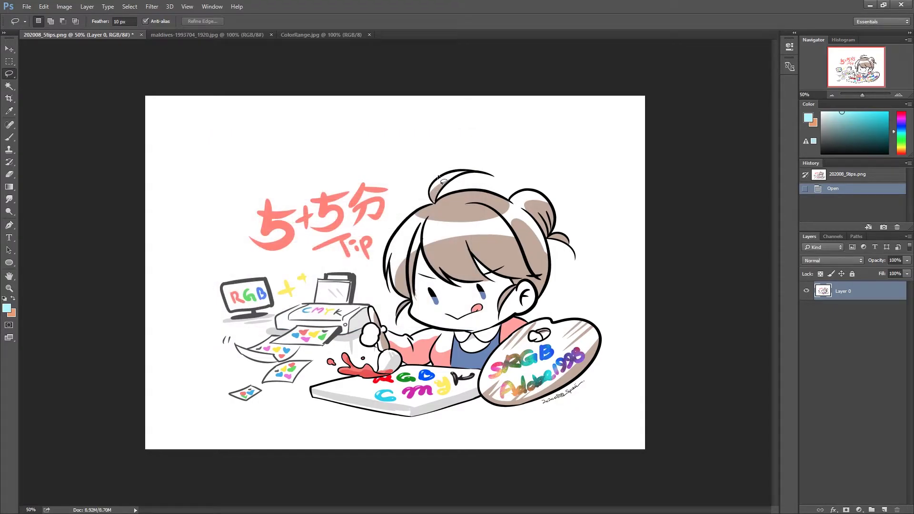
Lasso the RGB monitor and the printer in the illustration and clear the selection
{"action": "mouse_move", "coordinate": [269, 326]}
{"action": "left_mouse_down"}
{"action": "mouse_move", "coordinate": [212, 308]}
{"action": "mouse_move", "coordinate": [228, 270]}
{"action": "mouse_move", "coordinate": [274, 280]}
{"action": "mouse_move", "coordinate": [277, 310]}
{"action": "mouse_move", "coordinate": [249, 323]}
{"action": "mouse_move", "coordinate": [221, 299]}
{"action": "mouse_move", "coordinate": [253, 270]}
{"action": "left_mouse_up"}
{"action": "left_click_drag", "start_coordinate": [241, 322], "coordinate": [260, 325]}
{"action": "mouse_move", "coordinate": [346, 326]}
{"action": "left_mouse_down"}
{"action": "mouse_move", "coordinate": [318, 327]}
{"action": "mouse_move", "coordinate": [276, 308]}
{"action": "mouse_move", "coordinate": [339, 298]}
{"action": "mouse_move", "coordinate": [335, 326]}
{"action": "mouse_move", "coordinate": [291, 315]}
{"action": "mouse_move", "coordinate": [341, 295]}
{"action": "mouse_move", "coordinate": [343, 326]}
{"action": "mouse_move", "coordinate": [299, 321]}
{"action": "mouse_move", "coordinate": [323, 292]}
{"action": "mouse_move", "coordinate": [353, 315]}
{"action": "mouse_move", "coordinate": [315, 330]}
{"action": "mouse_move", "coordinate": [290, 304]}
{"action": "mouse_move", "coordinate": [351, 304]}
{"action": "mouse_move", "coordinate": [336, 328]}
{"action": "mouse_move", "coordinate": [324, 297]}
{"action": "mouse_move", "coordinate": [356, 313]}
{"action": "mouse_move", "coordinate": [315, 336]}
{"action": "mouse_move", "coordinate": [287, 304]}
{"action": "mouse_move", "coordinate": [339, 293]}
{"action": "mouse_move", "coordinate": [349, 328]}
{"action": "mouse_move", "coordinate": [300, 330]}
{"action": "mouse_move", "coordinate": [298, 300]}
{"action": "mouse_move", "coordinate": [337, 295]}
{"action": "mouse_move", "coordinate": [356, 312]}
{"action": "mouse_move", "coordinate": [336, 335]}
{"action": "left_mouse_up"}
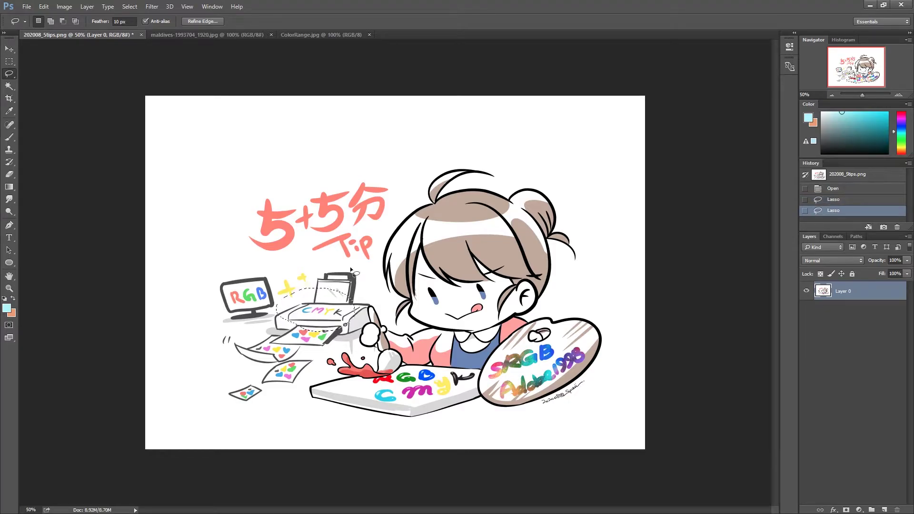
{"action": "right_click", "coordinate": [352, 267]}
{"action": "left_click", "coordinate": [369, 273]}
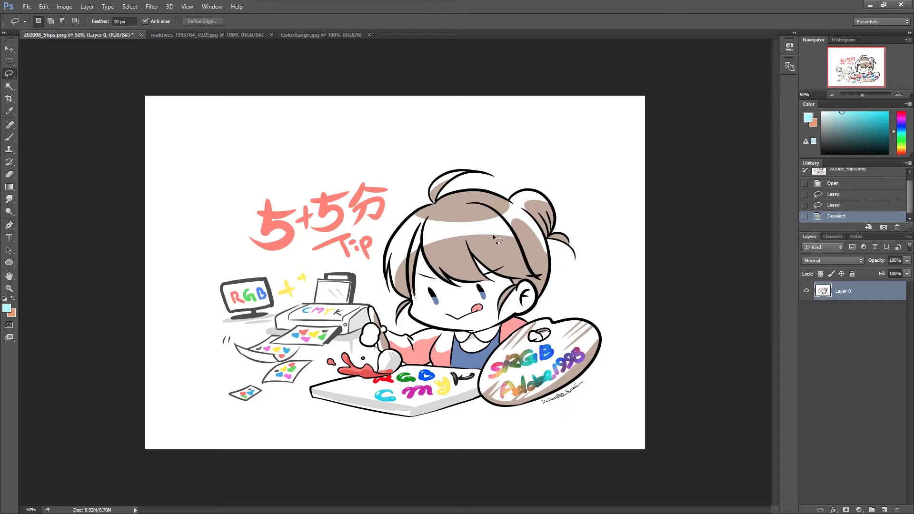
Switch to the maldives-1993704_1920.jpg photo and convert it to CMYK Color, accepting the U.S. Web Coated (SWOP) v2 profile
{"action": "left_click", "coordinate": [181, 36]}
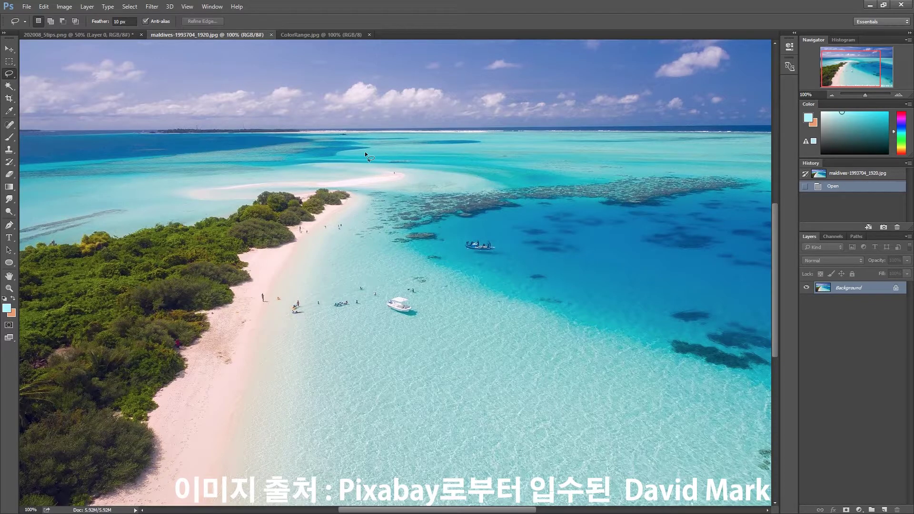
{"action": "left_click", "coordinate": [64, 7]}
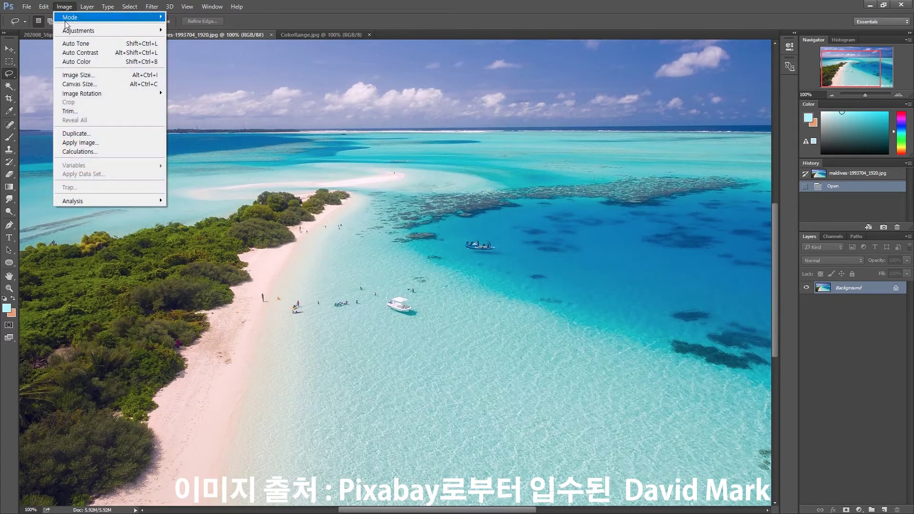
{"action": "mouse_move", "coordinate": [66, 32]}
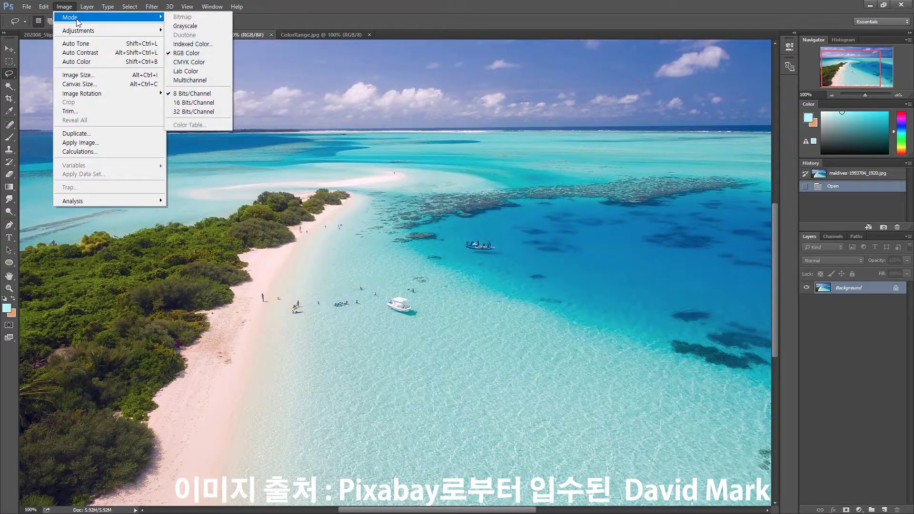
{"action": "mouse_move", "coordinate": [129, 6]}
{"action": "mouse_move", "coordinate": [64, 7]}
{"action": "left_click", "coordinate": [190, 63]}
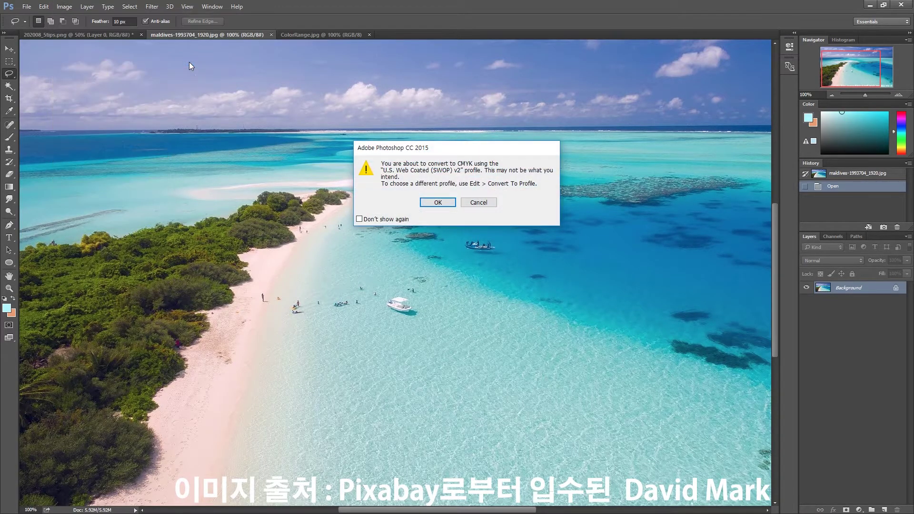
{"action": "left_click", "coordinate": [438, 203]}
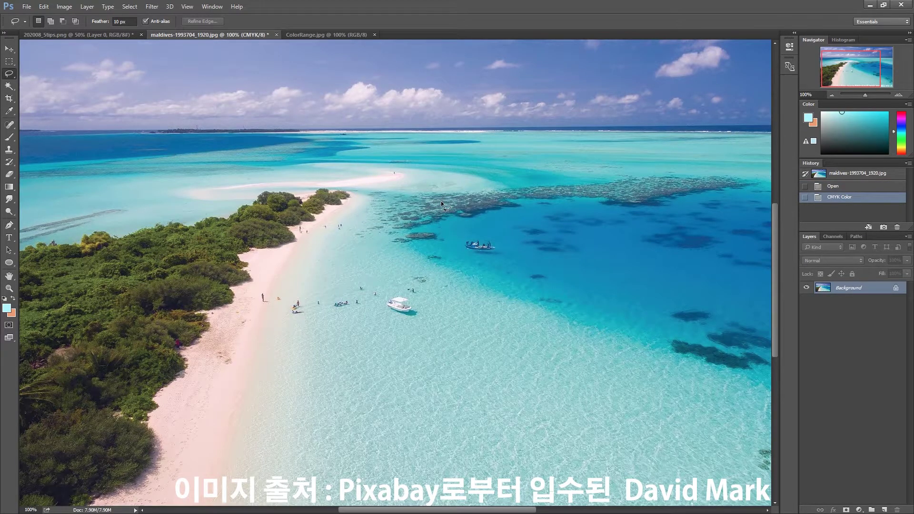
Compare the photo's opened RGB state with the CMYK Color state in the history, ending on the opened state
{"action": "left_click", "coordinate": [834, 187]}
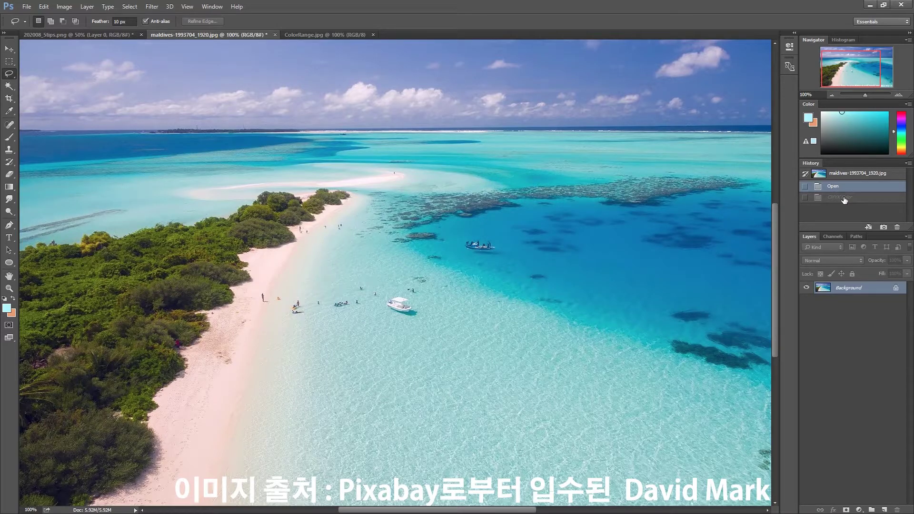
{"action": "left_click", "coordinate": [844, 199]}
{"action": "left_click", "coordinate": [845, 188]}
{"action": "left_click", "coordinate": [845, 199]}
{"action": "left_click", "coordinate": [843, 188]}
Lasso the shallow turquoise water and the island greenery, and restore the photo to its opened state
{"action": "left_click_drag", "start_coordinate": [663, 366], "coordinate": [478, 307]}
{"action": "left_click_drag", "start_coordinate": [663, 331], "coordinate": [664, 336]}
{"action": "mouse_move", "coordinate": [656, 367]}
{"action": "left_mouse_down"}
{"action": "mouse_move", "coordinate": [604, 354]}
{"action": "mouse_move", "coordinate": [475, 291]}
{"action": "left_mouse_up"}
{"action": "left_click_drag", "start_coordinate": [631, 315], "coordinate": [656, 367]}
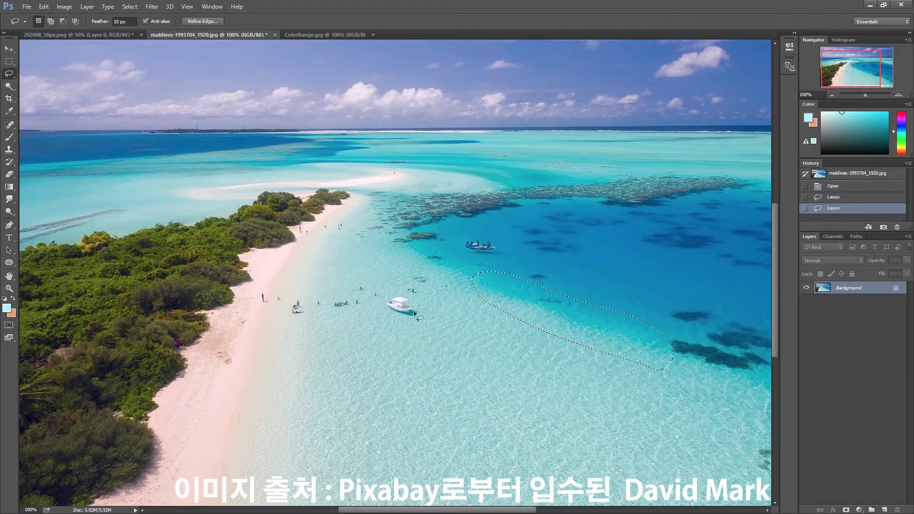
{"action": "left_click_drag", "start_coordinate": [67, 328], "coordinate": [129, 305]}
{"action": "mouse_move", "coordinate": [86, 235]}
{"action": "left_mouse_down"}
{"action": "mouse_move", "coordinate": [45, 306]}
{"action": "mouse_move", "coordinate": [136, 295]}
{"action": "mouse_move", "coordinate": [87, 231]}
{"action": "left_mouse_up"}
{"action": "left_click", "coordinate": [862, 172]}
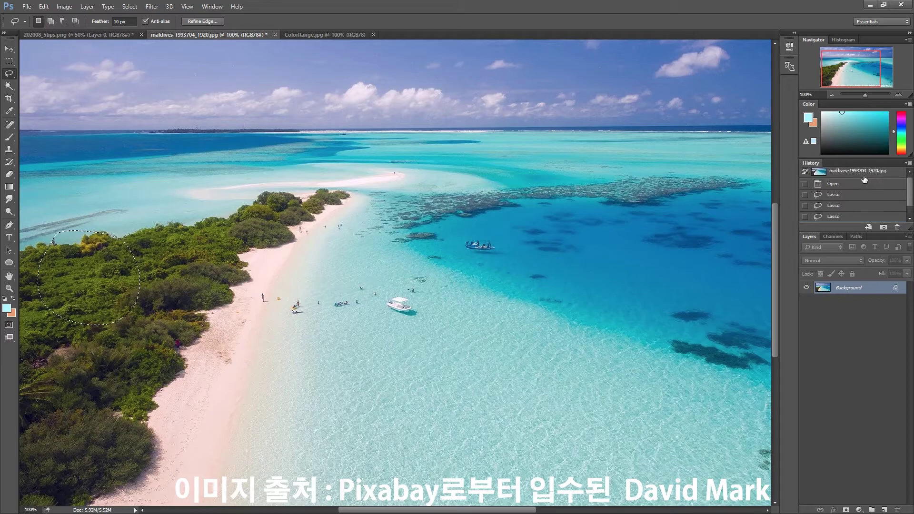
{"action": "scroll", "coordinate": [862, 188], "scroll_direction": "up", "scroll_amount": 1}
Convert the beach photo to CMYK Color again with the default SWOP profile
{"action": "left_click", "coordinate": [64, 7]}
{"action": "mouse_move", "coordinate": [81, 17]}
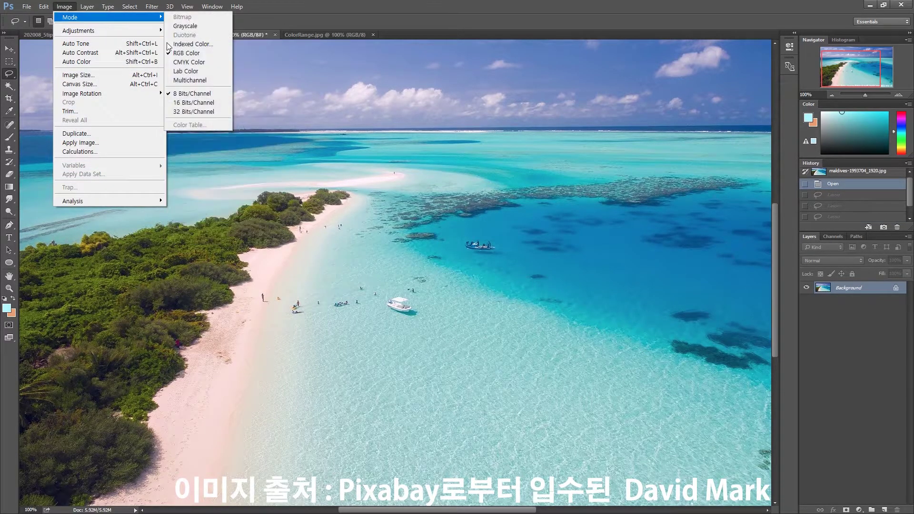
{"action": "left_click", "coordinate": [189, 62]}
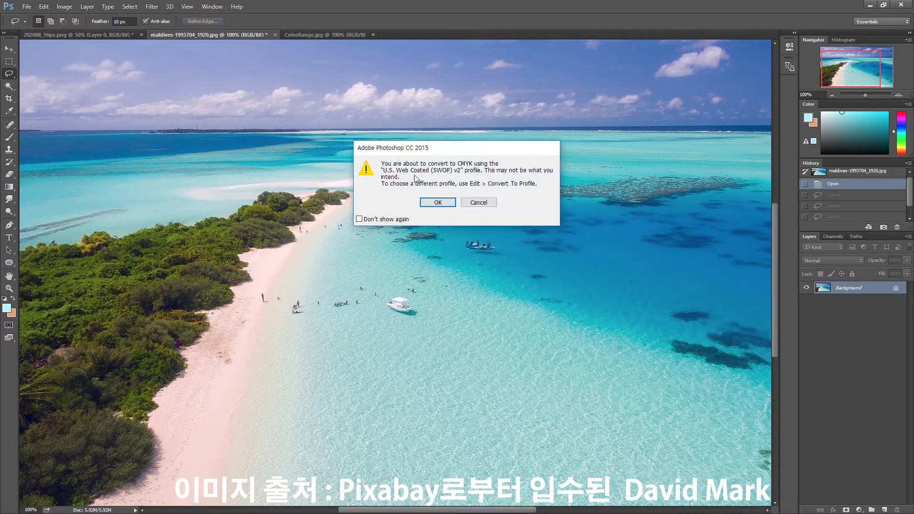
{"action": "left_click", "coordinate": [443, 202]}
Alternate between the opened and CMYK Color history states to compare colors, ending on the CMYK state
{"action": "left_click", "coordinate": [836, 191]}
{"action": "left_click", "coordinate": [838, 203]}
{"action": "left_click", "coordinate": [839, 189]}
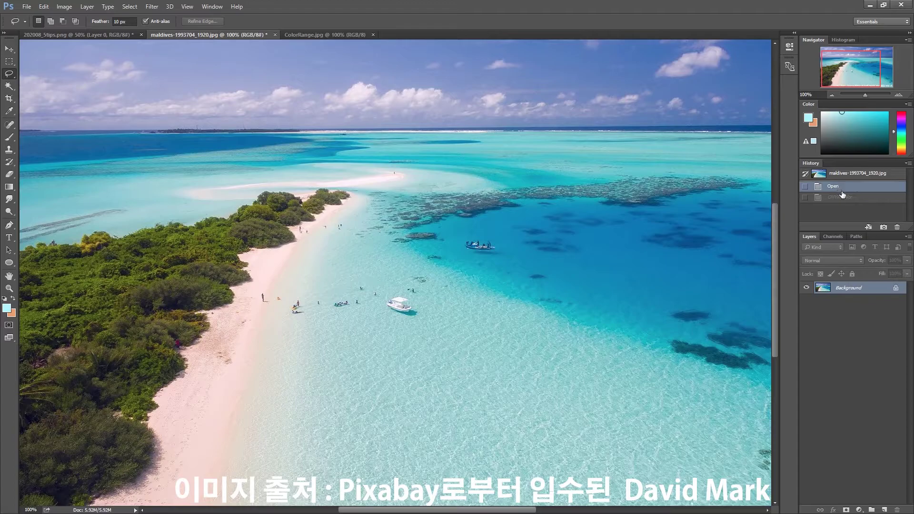
{"action": "left_click", "coordinate": [842, 202]}
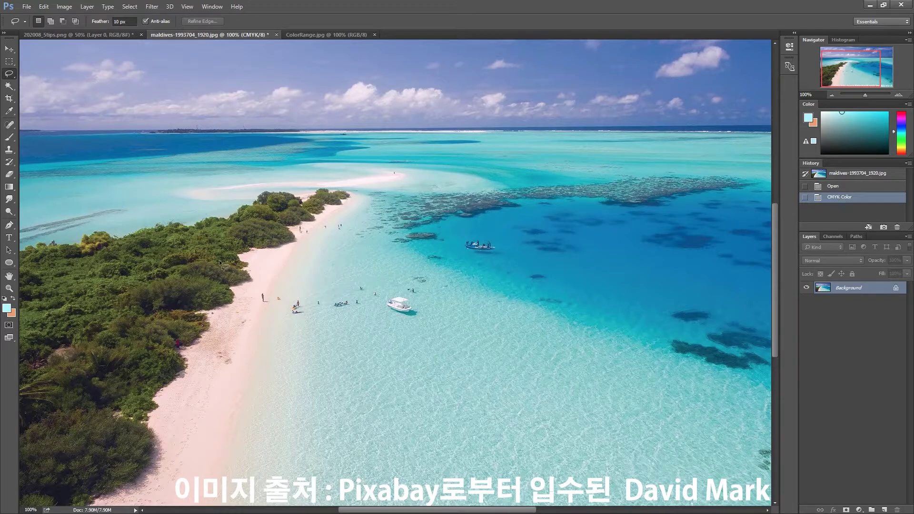
Lasso the turquoise water beyond the white boat and sample colors inside it with the foreground Color Picker
{"action": "mouse_move", "coordinate": [579, 295]}
{"action": "left_mouse_down"}
{"action": "mouse_move", "coordinate": [481, 314]}
{"action": "mouse_move", "coordinate": [614, 312]}
{"action": "mouse_move", "coordinate": [578, 295]}
{"action": "left_mouse_up"}
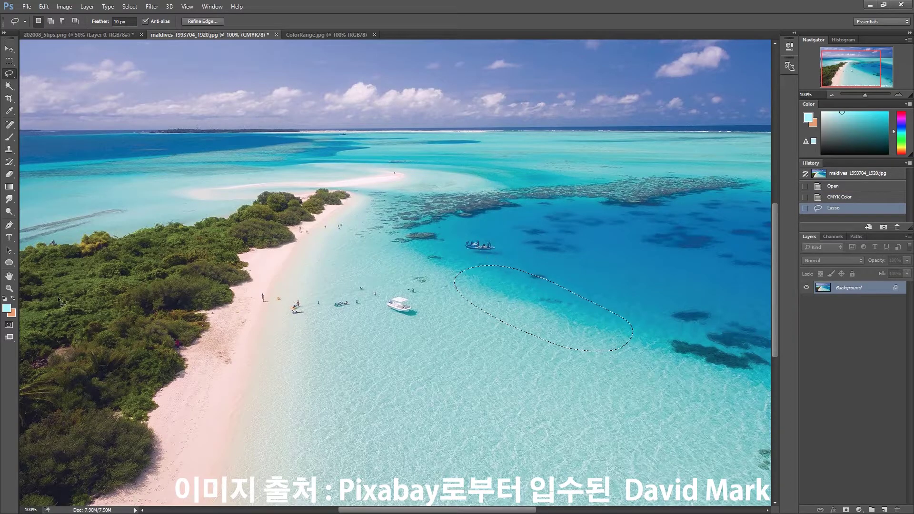
{"action": "left_click", "coordinate": [6, 308]}
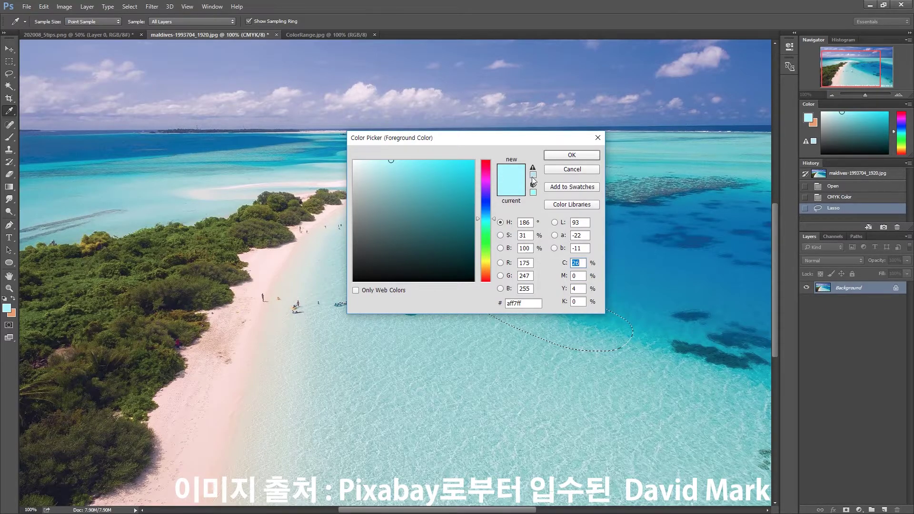
{"action": "left_click", "coordinate": [602, 330]}
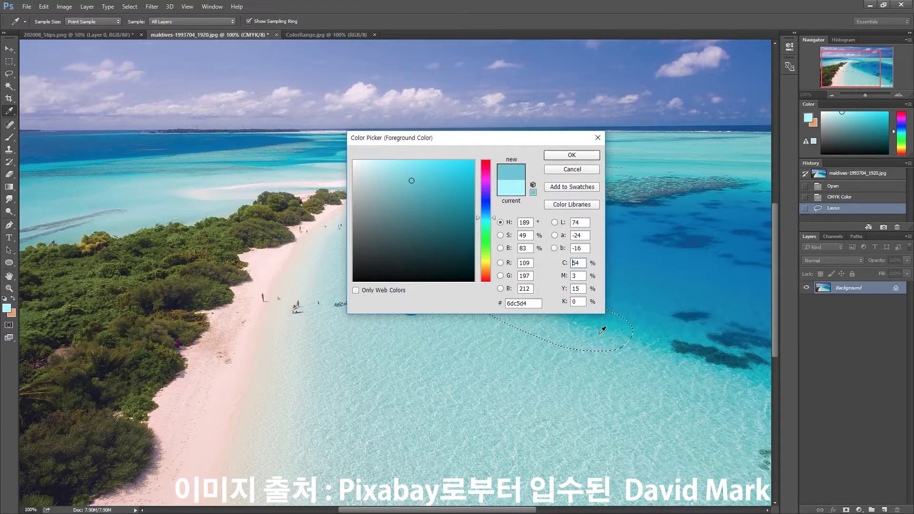
{"action": "left_click", "coordinate": [602, 330]}
{"action": "left_click", "coordinate": [602, 330]}
{"action": "left_click", "coordinate": [604, 329]}
{"action": "left_click", "coordinate": [604, 329]}
{"action": "left_click", "coordinate": [604, 331]}
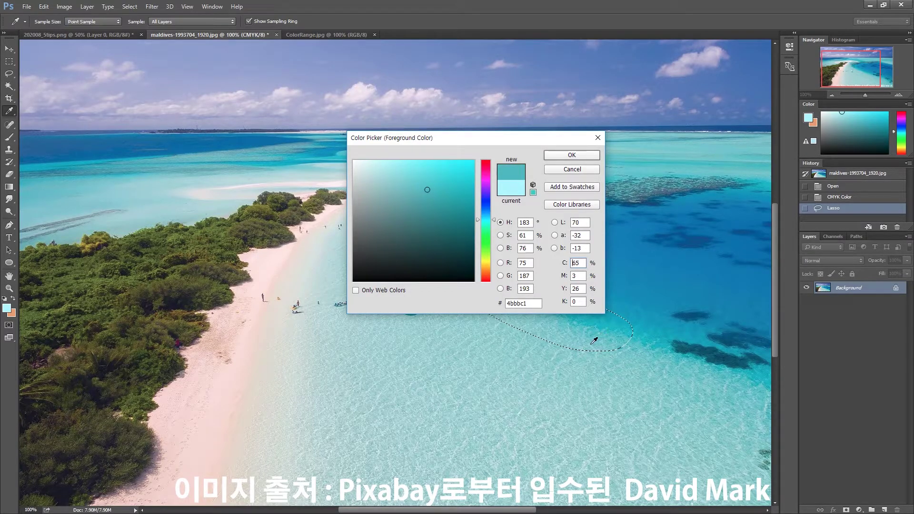
{"action": "left_click", "coordinate": [596, 342]}
{"action": "left_click", "coordinate": [596, 342]}
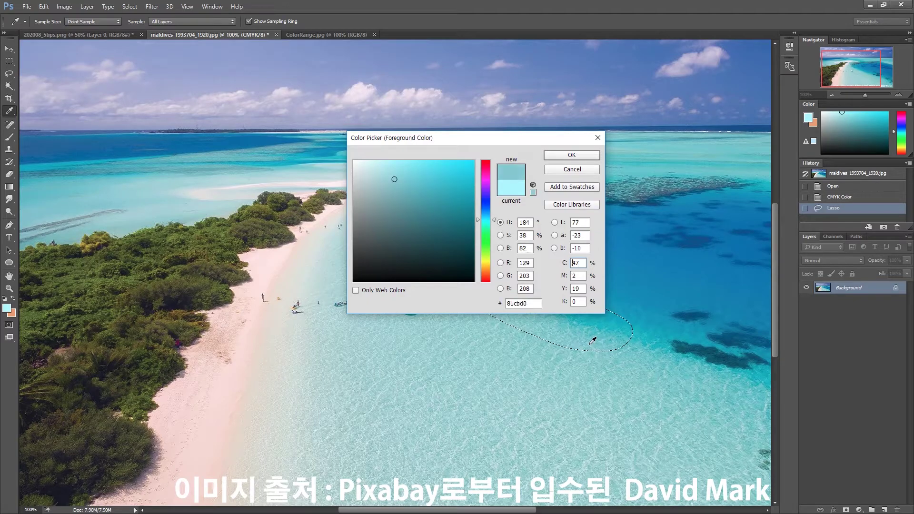
{"action": "left_click", "coordinate": [597, 340]}
{"action": "left_click", "coordinate": [598, 342]}
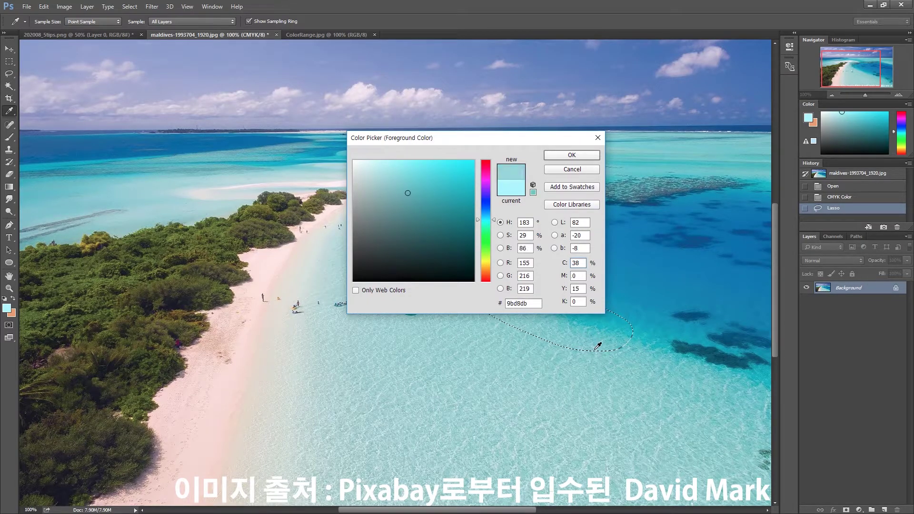
Sample further water colors in and around the lassoed area to read their CMYK values, and discard the foreground color change
{"action": "left_click", "coordinate": [555, 357]}
{"action": "left_click", "coordinate": [555, 355]}
{"action": "left_click", "coordinate": [557, 348]}
{"action": "left_click", "coordinate": [598, 323]}
{"action": "left_click", "coordinate": [608, 324]}
{"action": "left_click", "coordinate": [618, 324]}
{"action": "left_click", "coordinate": [622, 330]}
{"action": "left_click", "coordinate": [624, 332]}
{"action": "left_click", "coordinate": [626, 334]}
{"action": "left_click", "coordinate": [524, 331]}
{"action": "left_click", "coordinate": [519, 330]}
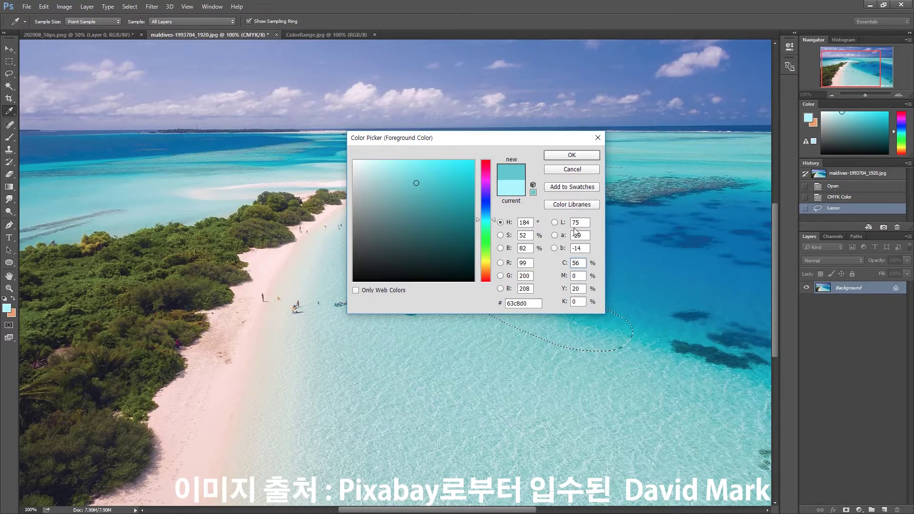
{"action": "left_click", "coordinate": [573, 170]}
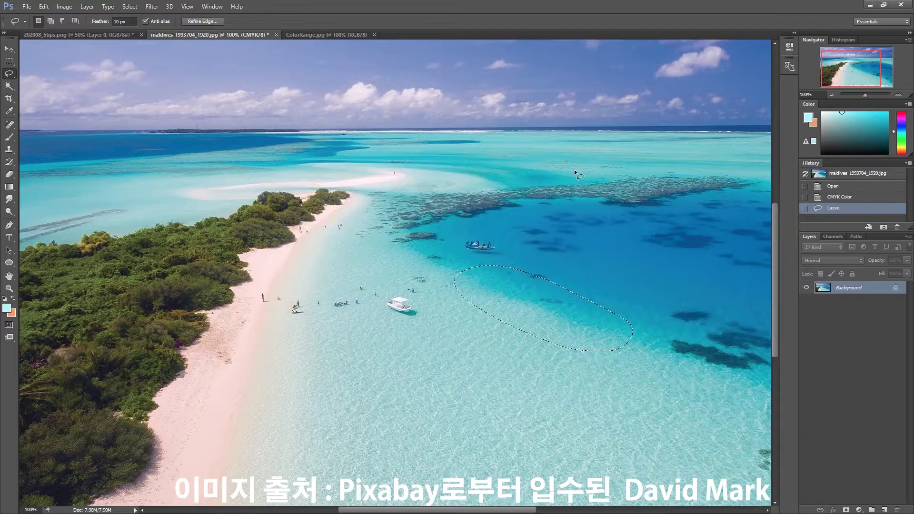
Clear the selection, compare the CMYK state with the original once more, and restore the photo's opened RGB state
{"action": "right_click", "coordinate": [481, 231]}
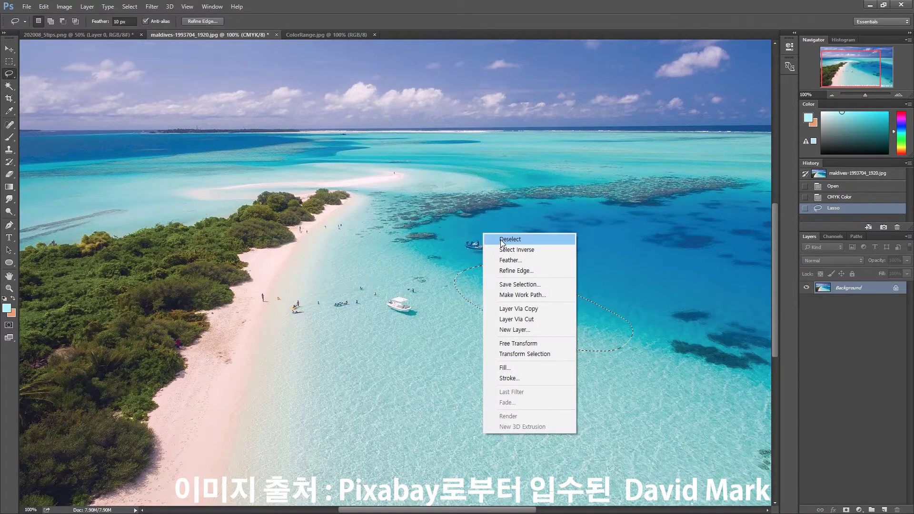
{"action": "left_click", "coordinate": [501, 239]}
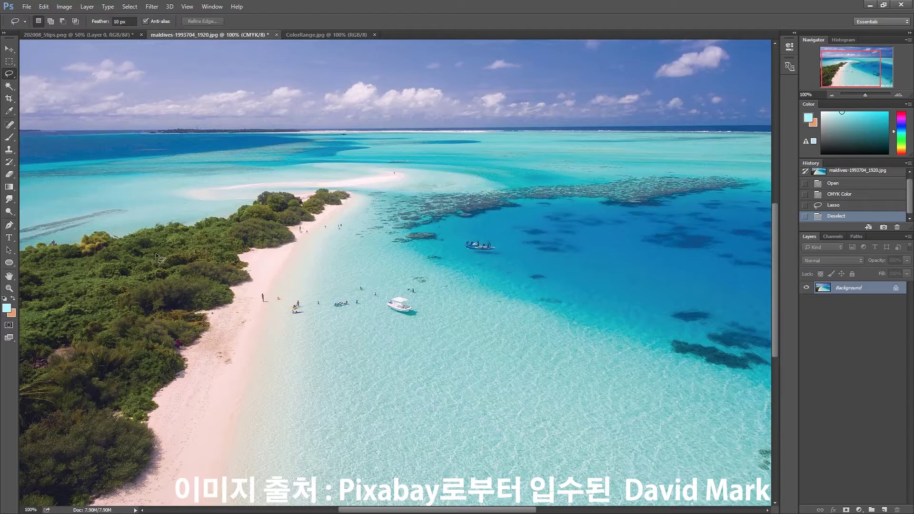
{"action": "left_click", "coordinate": [845, 186]}
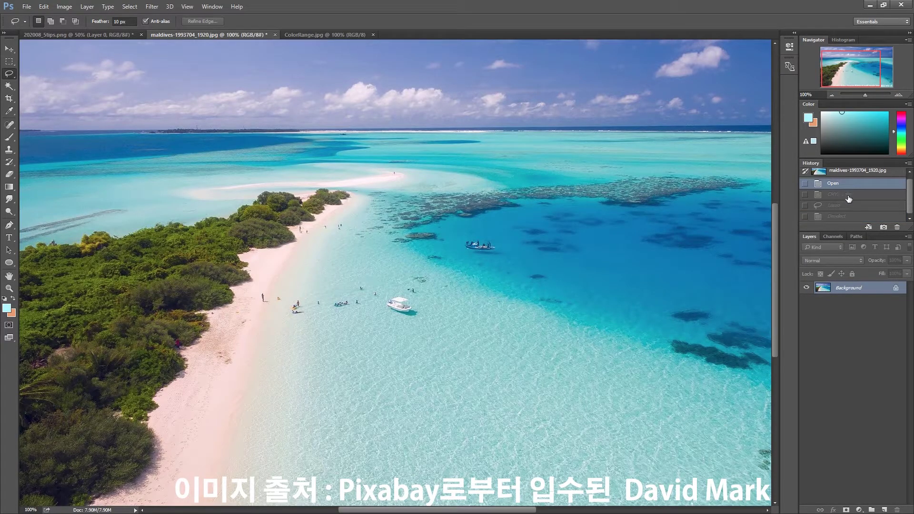
{"action": "left_click", "coordinate": [846, 194]}
{"action": "left_click", "coordinate": [845, 187]}
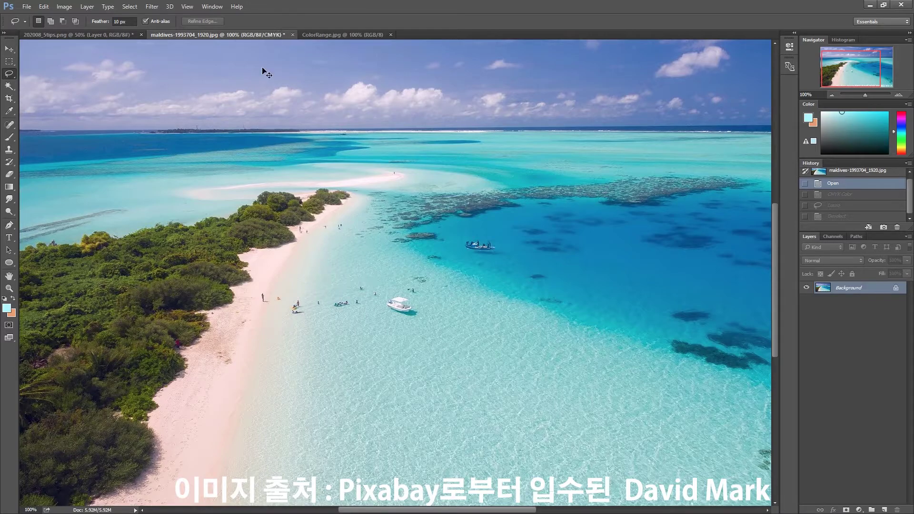
Toggle Proof Colors on and off repeatedly to compare the RGB photo with its CMYK preview
{"action": "key", "text": "ctrl+y"}
{"action": "key", "text": "ctrl+y"}
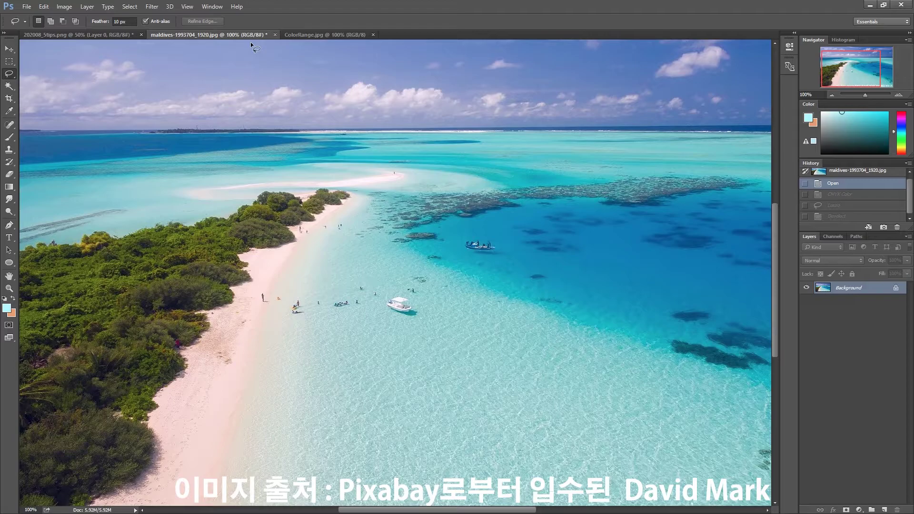
{"action": "key", "text": "ctrl+y"}
{"action": "key", "text": "ctrl+y"}
{"action": "key", "text": "ctrl+y"}
{"action": "key", "text": "ctrl+y"}
{"action": "key", "text": "ctrl+y"}
{"action": "key", "text": "ctrl+y"}
{"action": "key", "text": "ctrl+y"}
{"action": "key", "text": "ctrl+y"}
{"action": "key", "text": "ctrl+y"}
{"action": "key", "text": "ctrl+y"}
Toggle the Gamut Warning on the photo to examine its out-of-gamut areas, comparing them with the Proof Colors preview
{"action": "key", "text": "ctrl+shift+y"}
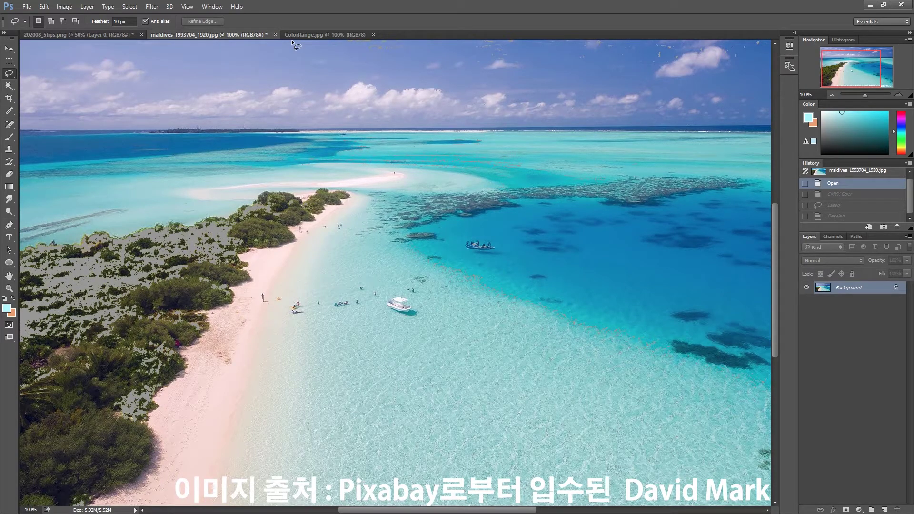
{"action": "key", "text": "ctrl+shift+y"}
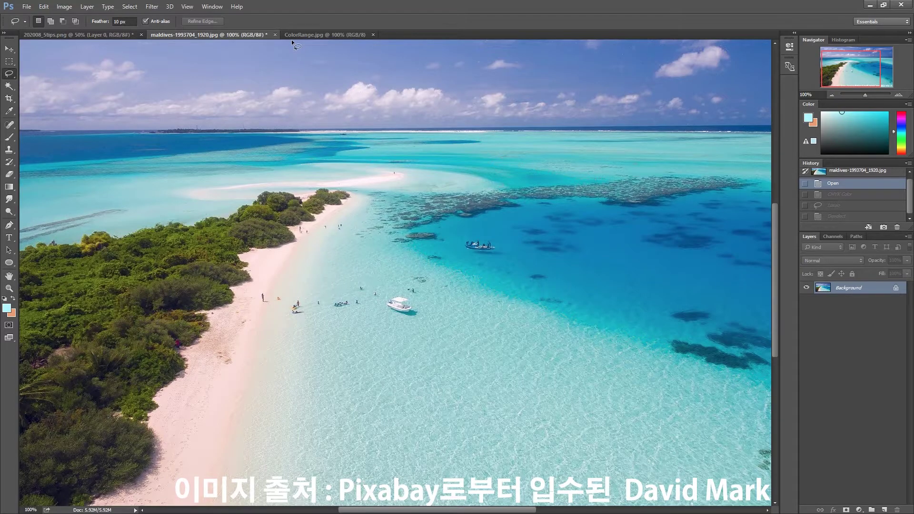
{"action": "key", "text": "ctrl+y"}
{"action": "key", "text": "ctrl+y"}
{"action": "key", "text": "ctrl+y"}
{"action": "key", "text": "ctrl+y"}
{"action": "key", "text": "ctrl+shift+y"}
Switch to the 202008_5tips.png illustration and preview it with CMYK Proof Colors turned on
{"action": "left_click", "coordinate": [103, 35]}
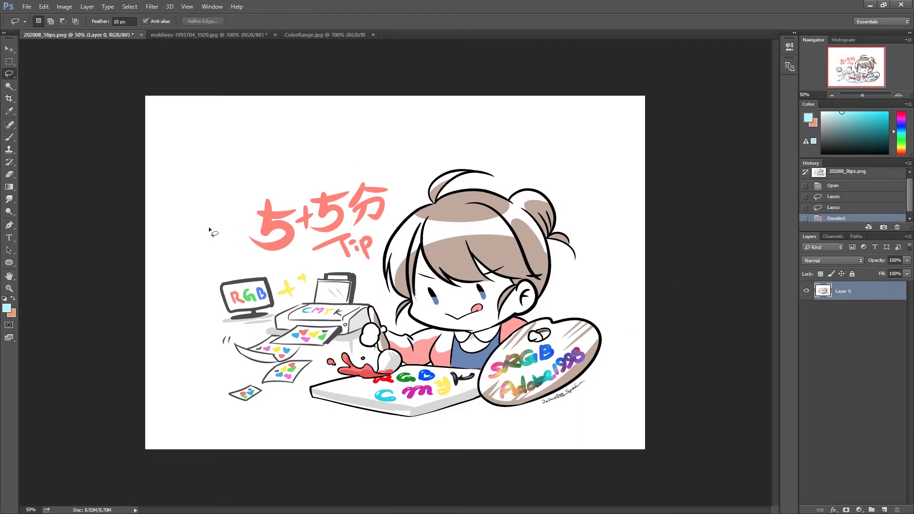
{"action": "key", "text": "ctrl+y"}
{"action": "key", "text": "ctrl+y"}
{"action": "key", "text": "ctrl+y"}
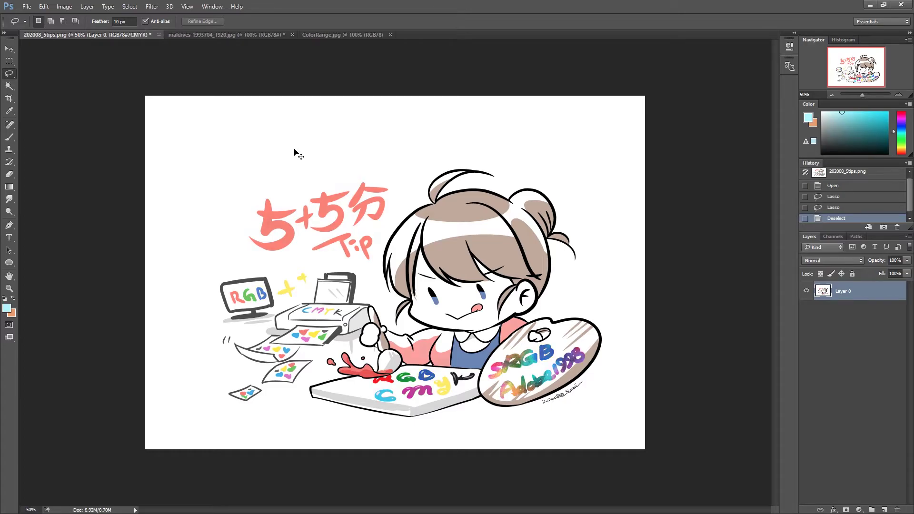
Toggle Proof Colors on and off repeatedly to compare the illustration's RGB colours with its CMYK preview
{"action": "key", "text": "ctrl+y"}
{"action": "key", "text": "ctrl+y"}
{"action": "key", "text": "ctrl+y"}
{"action": "key", "text": "ctrl+y"}
{"action": "key", "text": "ctrl+y"}
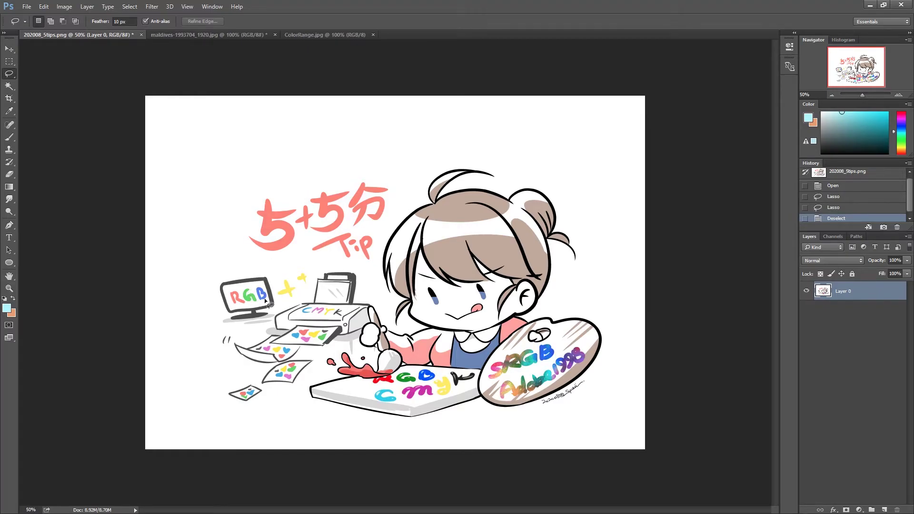
{"action": "key", "text": "ctrl+y"}
{"action": "key", "text": "ctrl+y"}
{"action": "key", "text": "ctrl+y"}
{"action": "key", "text": "ctrl+y"}
{"action": "key", "text": "ctrl+y"}
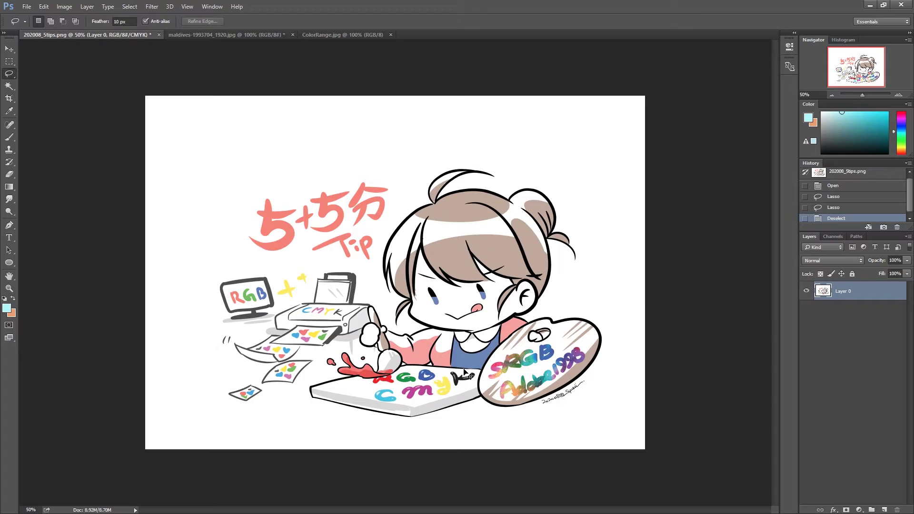
{"action": "key", "text": "ctrl+y"}
{"action": "key", "text": "ctrl+y"}
{"action": "key", "text": "ctrl+y"}
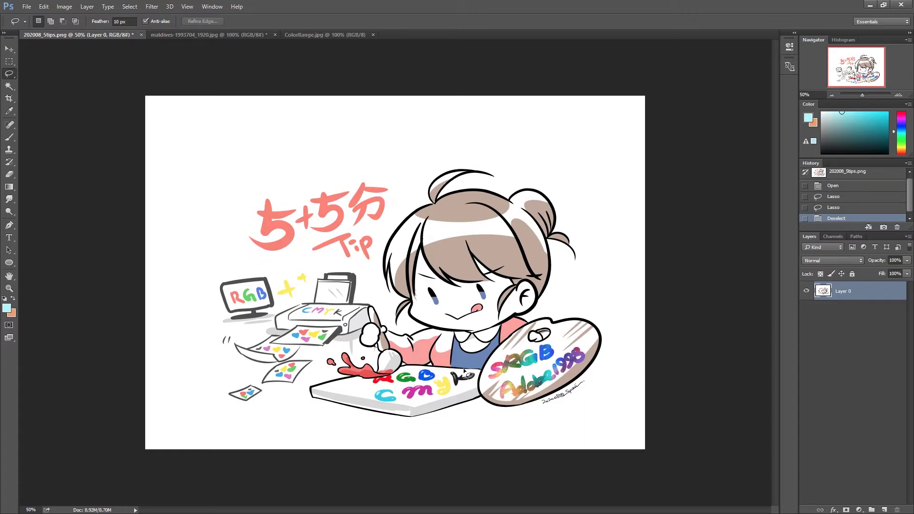
Examine the illustration's out-of-gamut areas with the Gamut Warning, then replace the warning with the CMYK Proof Colors preview
{"action": "key", "text": "ctrl+shift+y"}
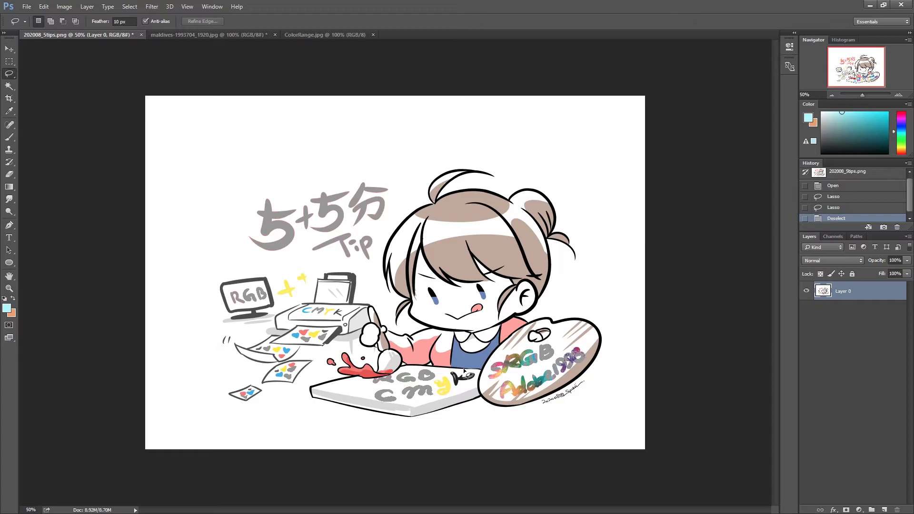
{"action": "key", "text": "ctrl+y"}
{"action": "key", "text": "ctrl+shift+y"}
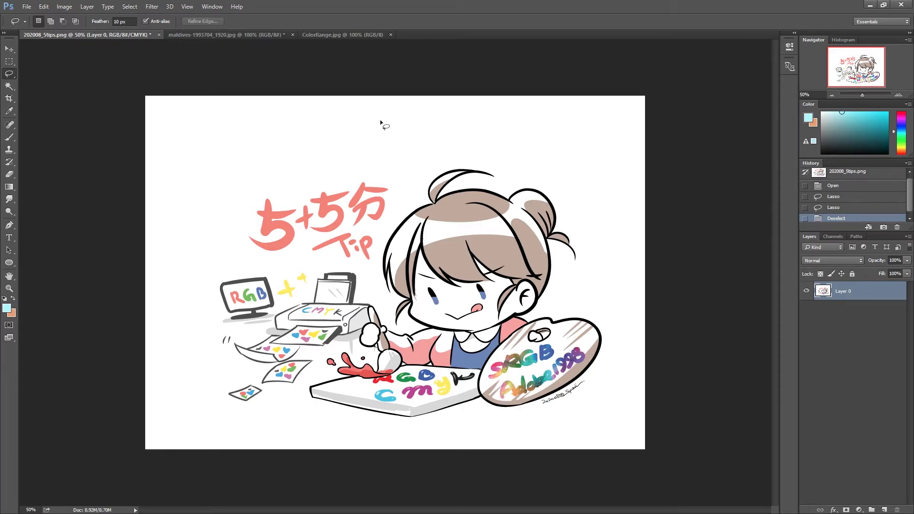
Examine the Adobe RGB (1998) and sRGB ranges in ColorRange.jpg, then return to 202008_5tips.png and turn Proof Colors off
{"action": "left_click", "coordinate": [352, 37]}
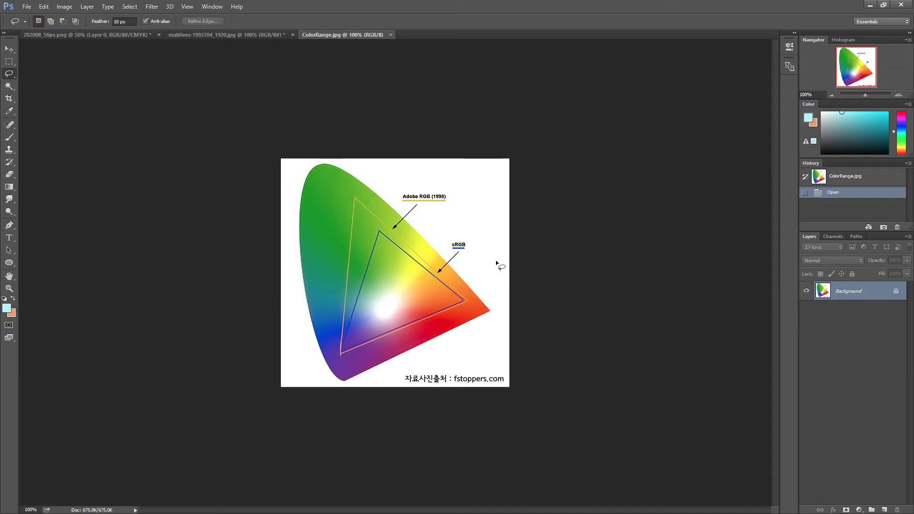
{"action": "left_click", "coordinate": [122, 36]}
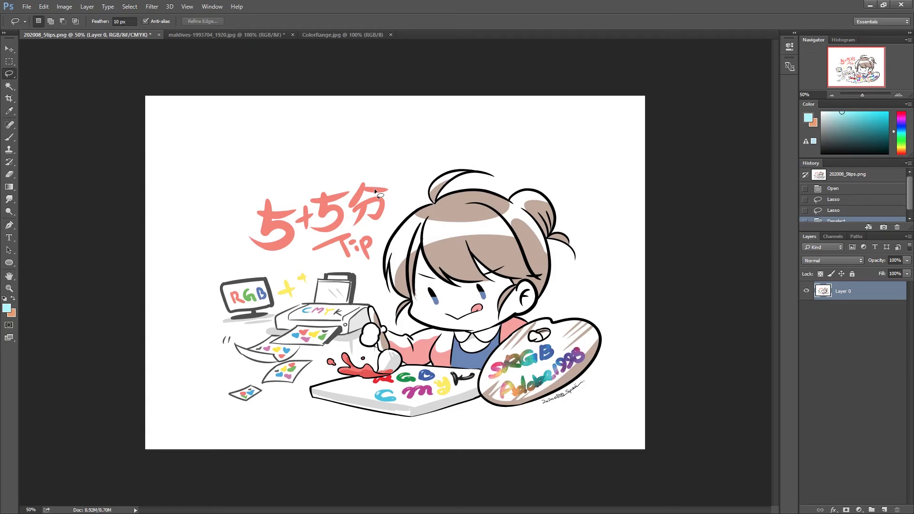
{"action": "key", "text": "ctrl+y"}
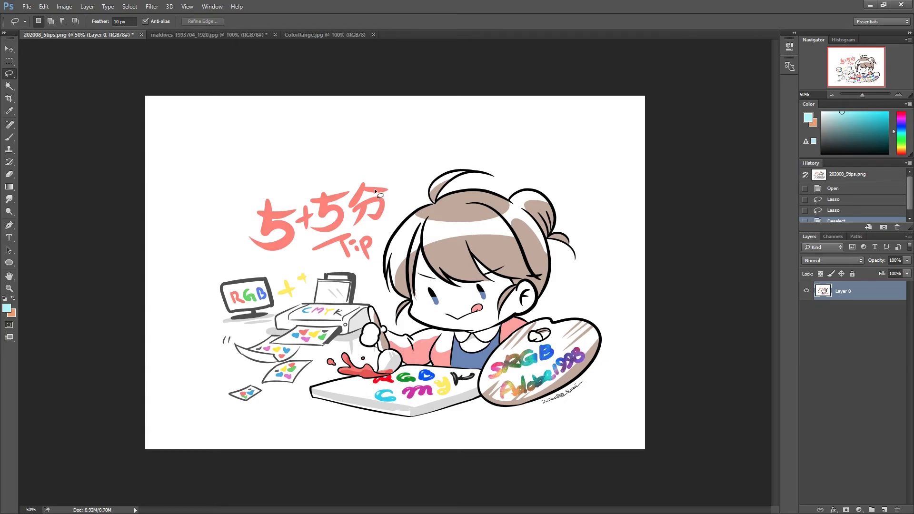